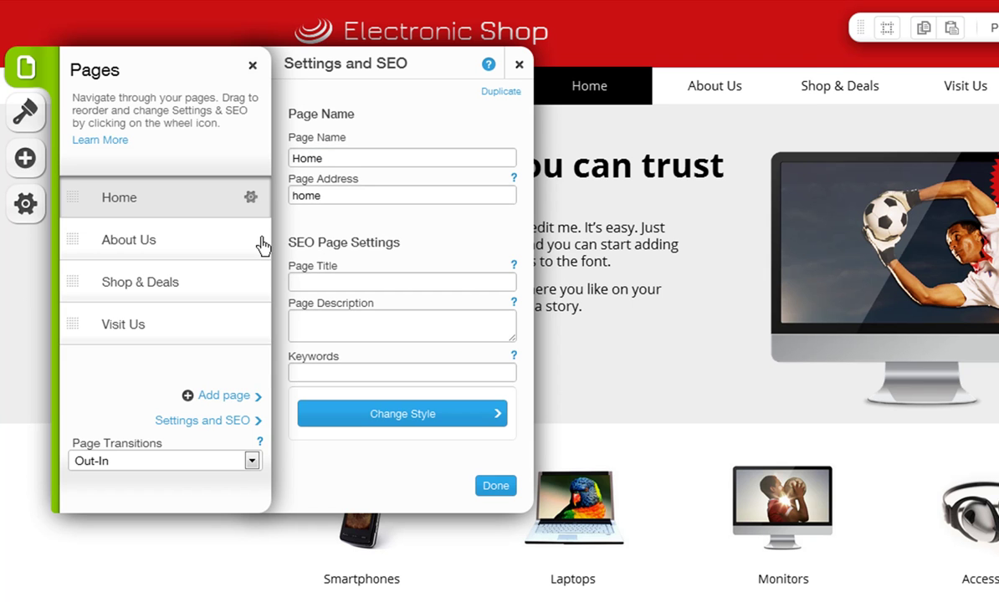
- Look through Site Settings and the Home and About Us page settings, ending on Shop & Deals
left_click(34, 207)
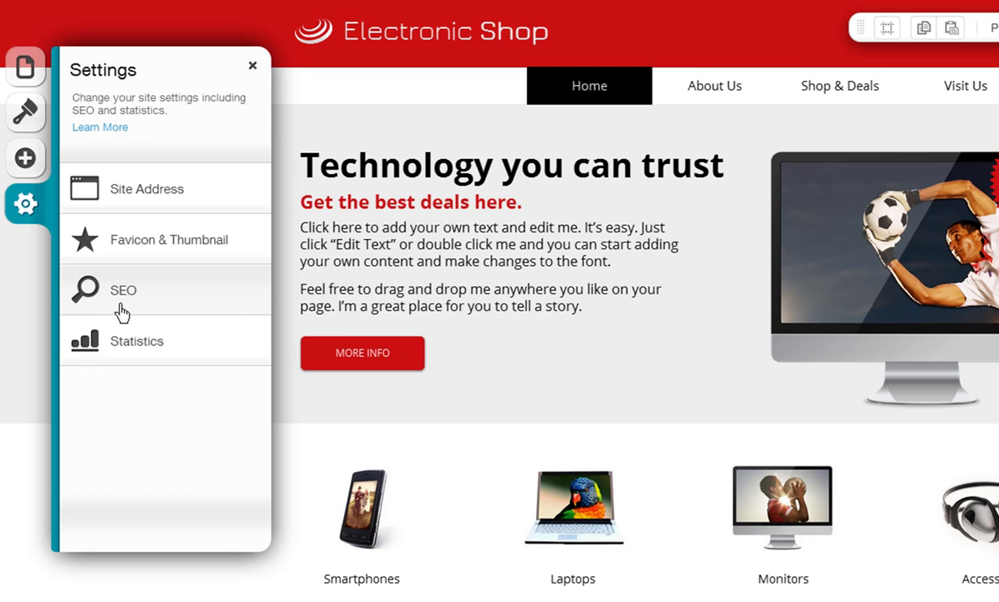
left_click(27, 73)
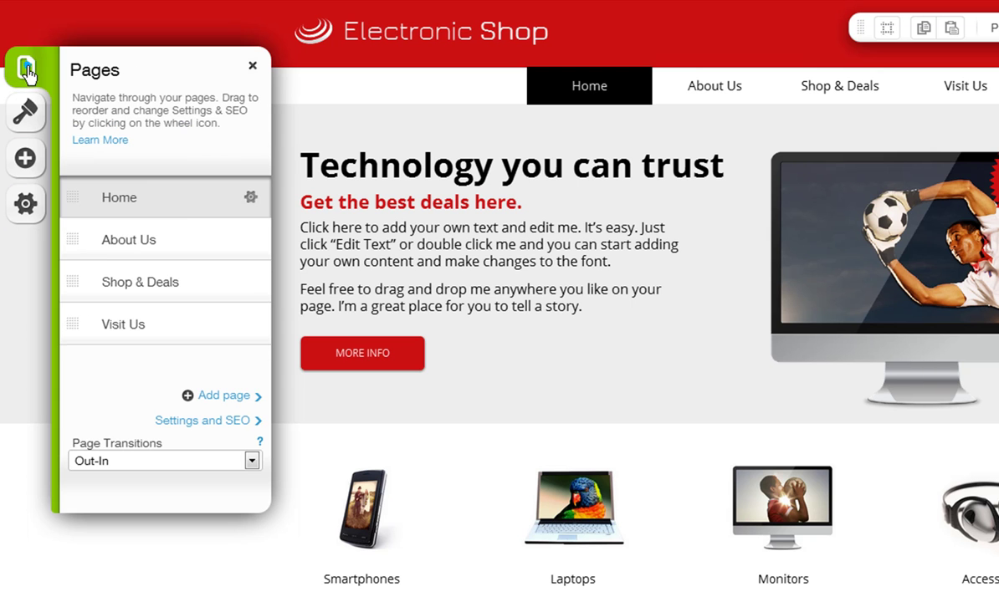
left_click(250, 198)
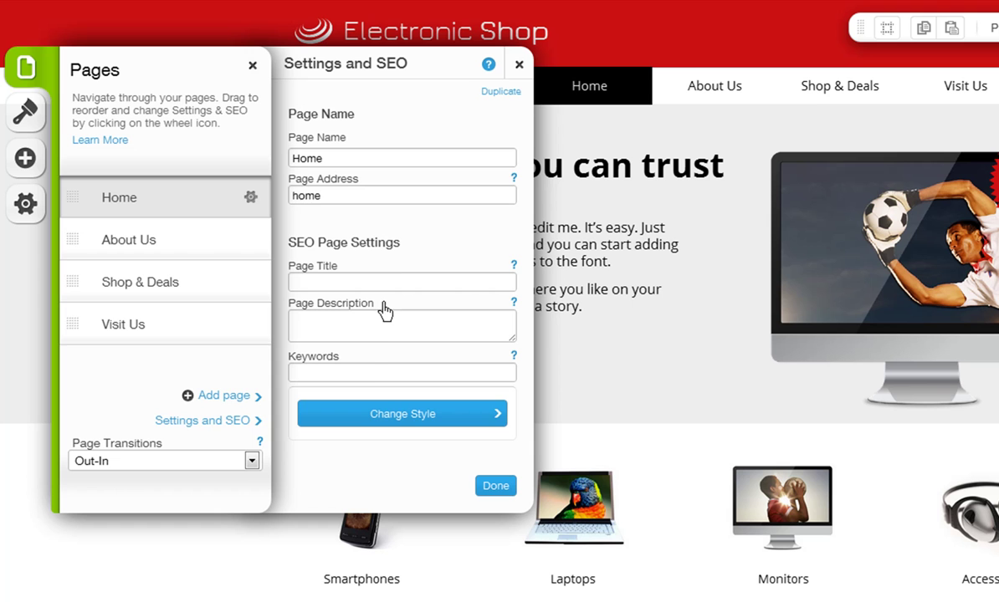
left_click(179, 250)
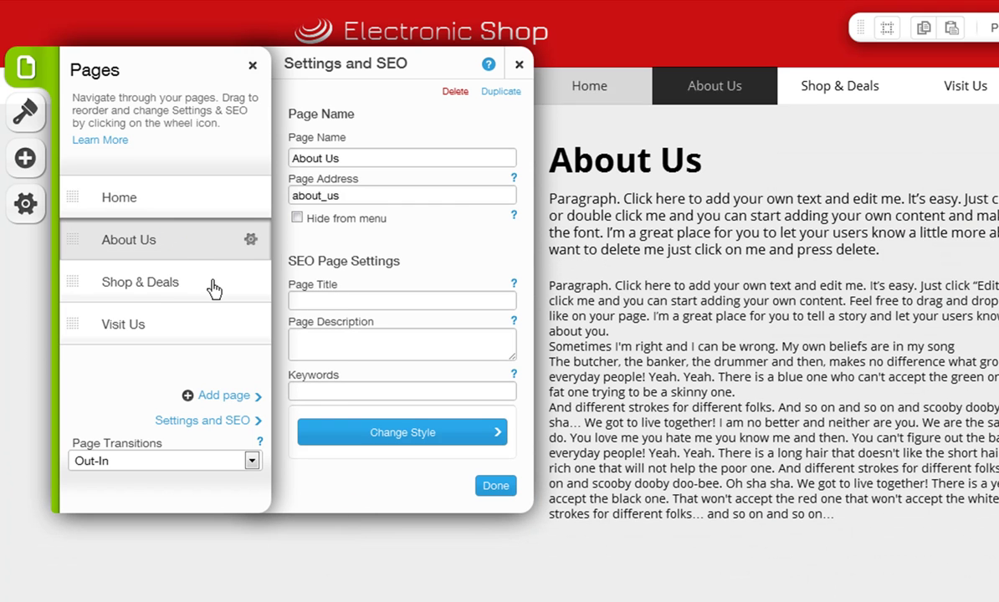
left_click(170, 281)
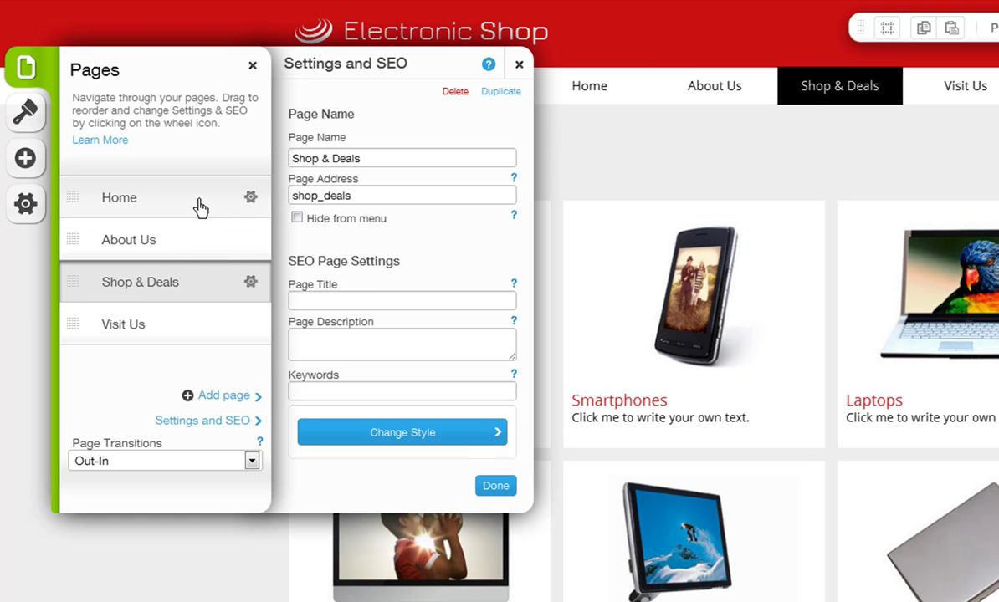
- Rename the Home page to 'Home Page' and set its address to 'home page'
left_click(199, 207)
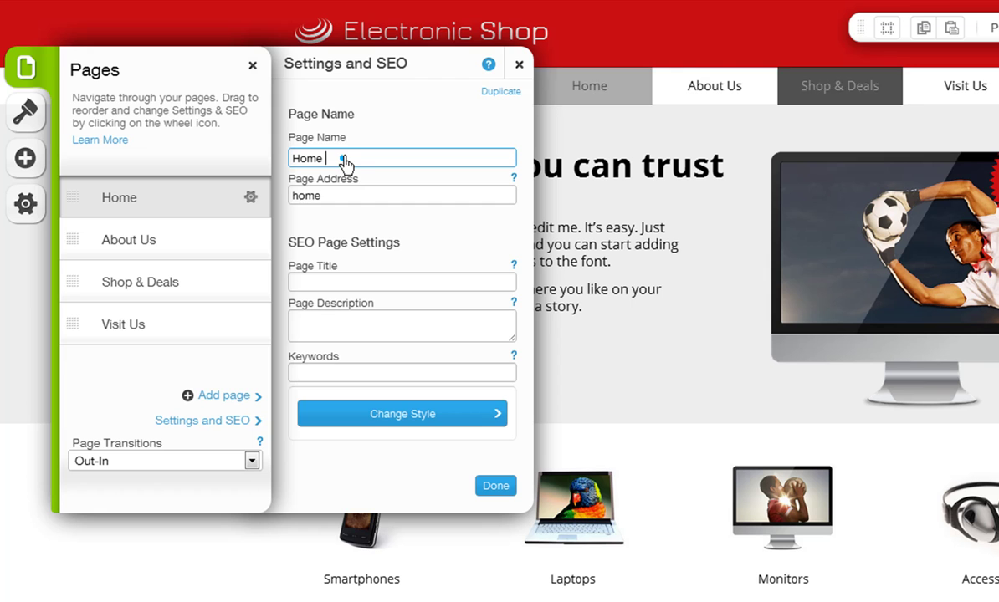
left_click(343, 163)
type("Page")
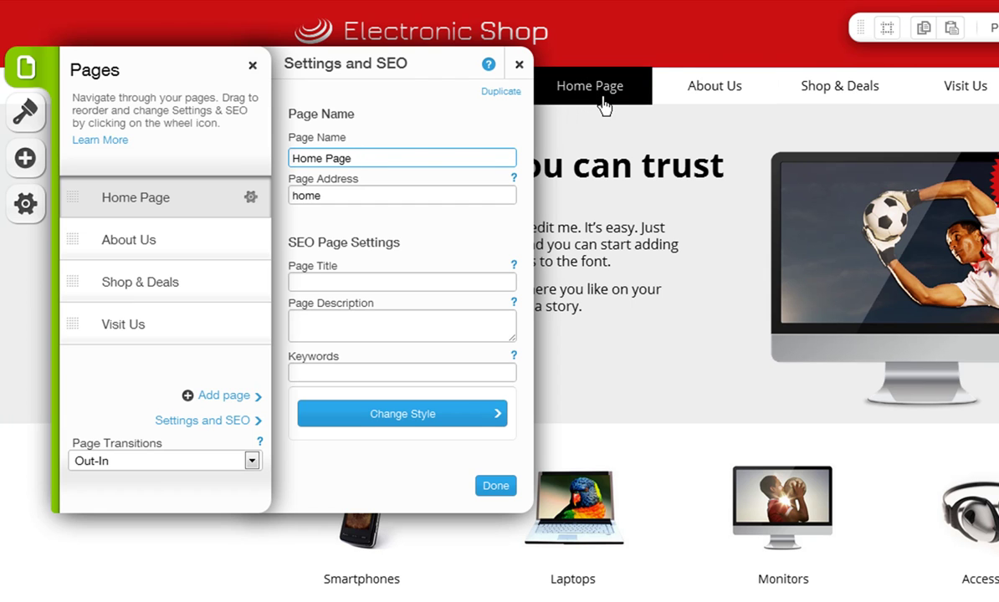
left_click(423, 204)
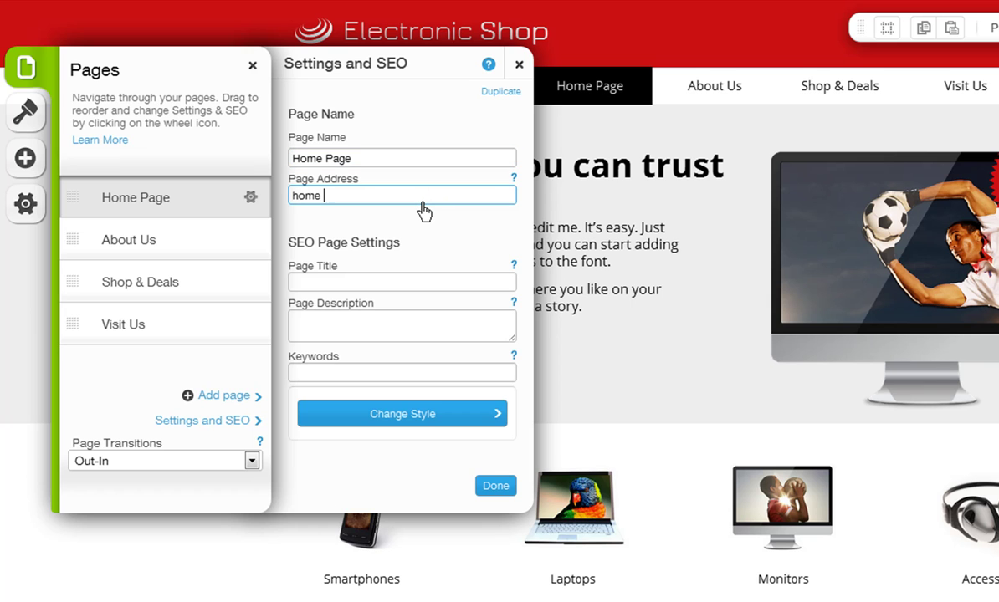
type("page")
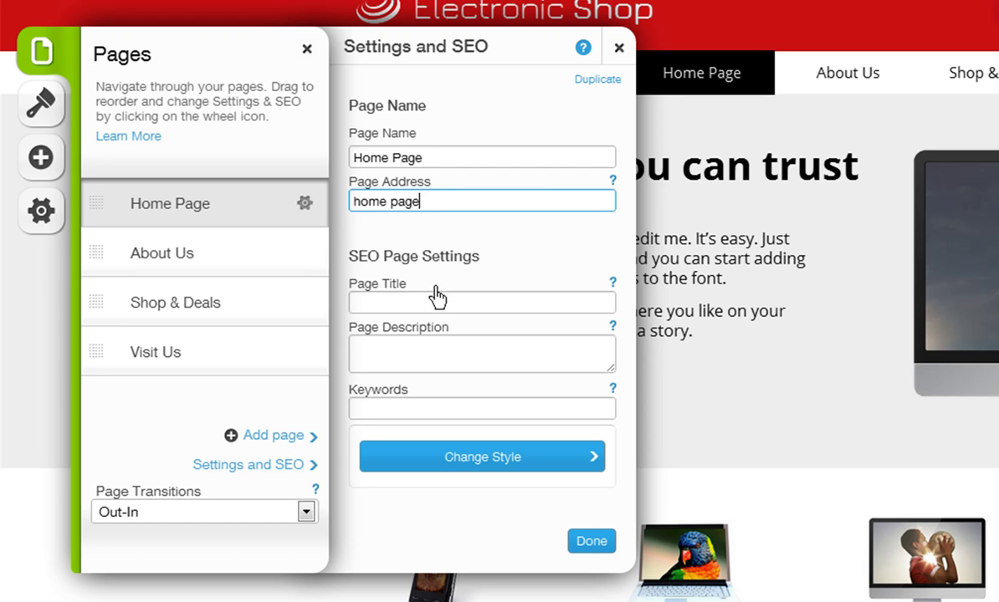
- Enter 'My Electronics | Miami, Florida' as the Home Page's SEO title
left_click(430, 300)
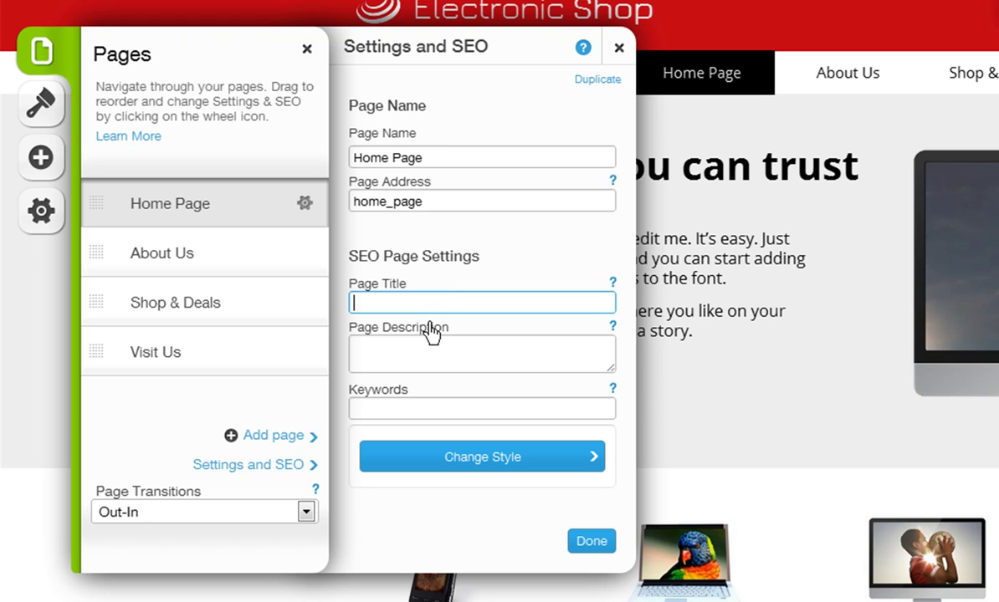
type("My Electronics")
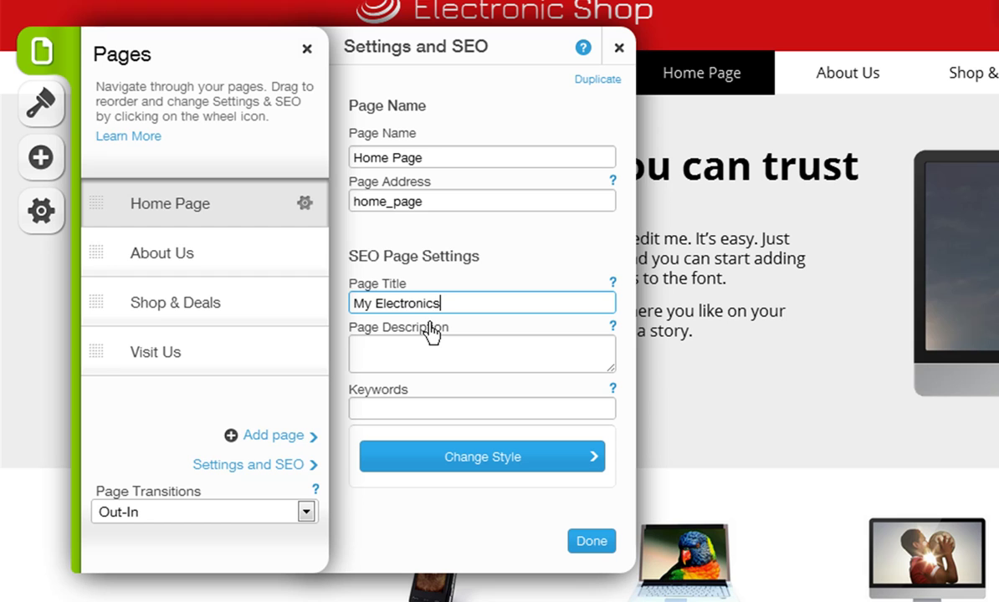
type(" | Miami, Florida")
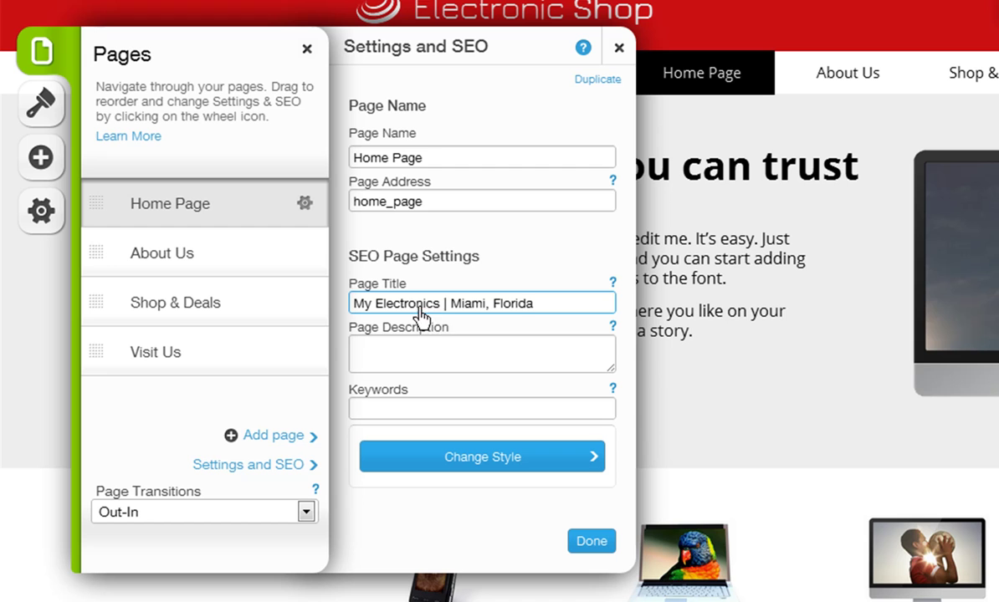
- Write the description 'My electronics specializes in buying and selling for all electronics..', correcting a typo
left_click(496, 355)
type("M")
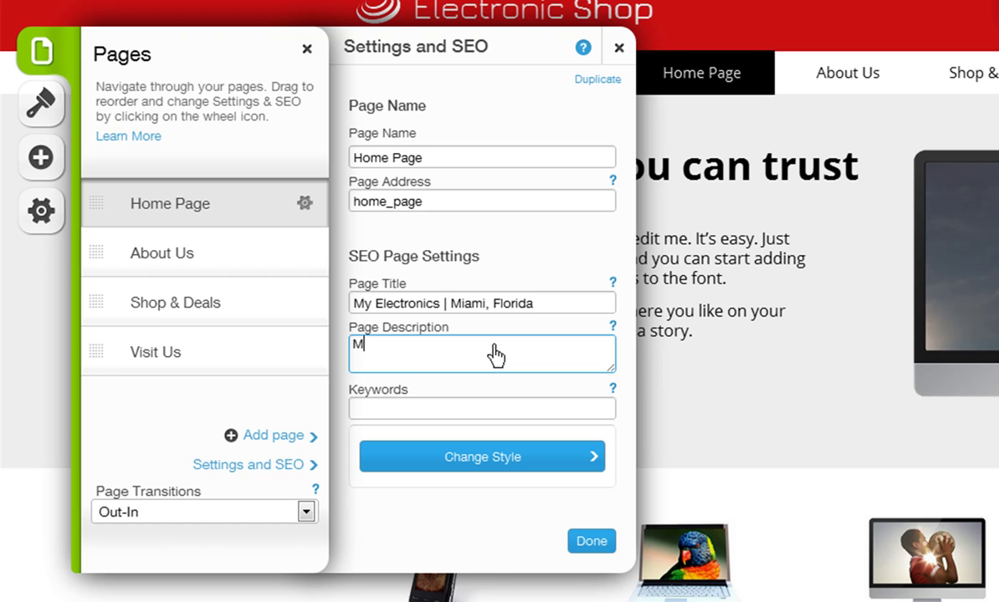
type("y electronics spe")
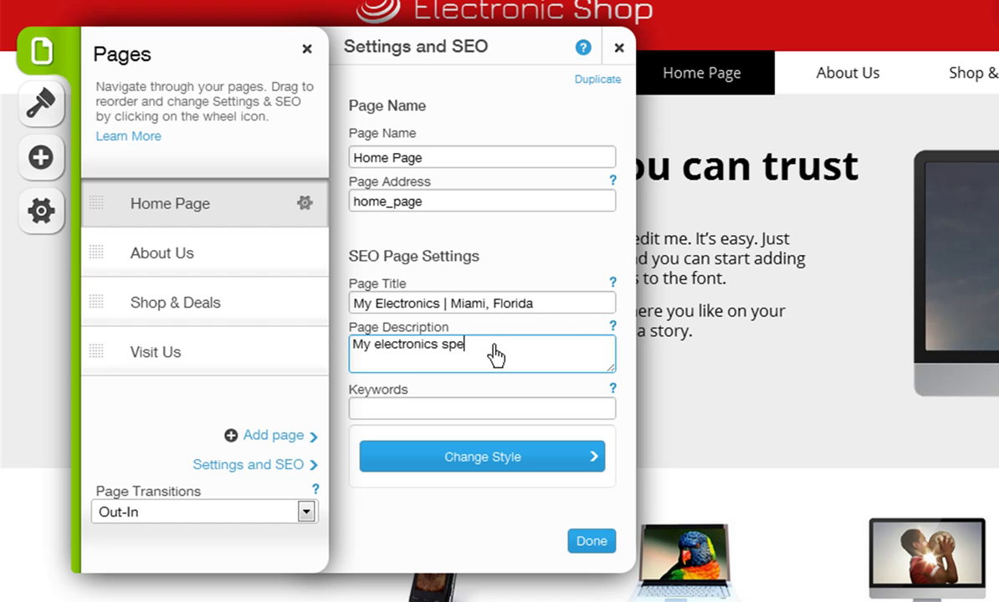
type("cializes in byu")
key("BackSpace")
key("BackSpace")
type("uy")
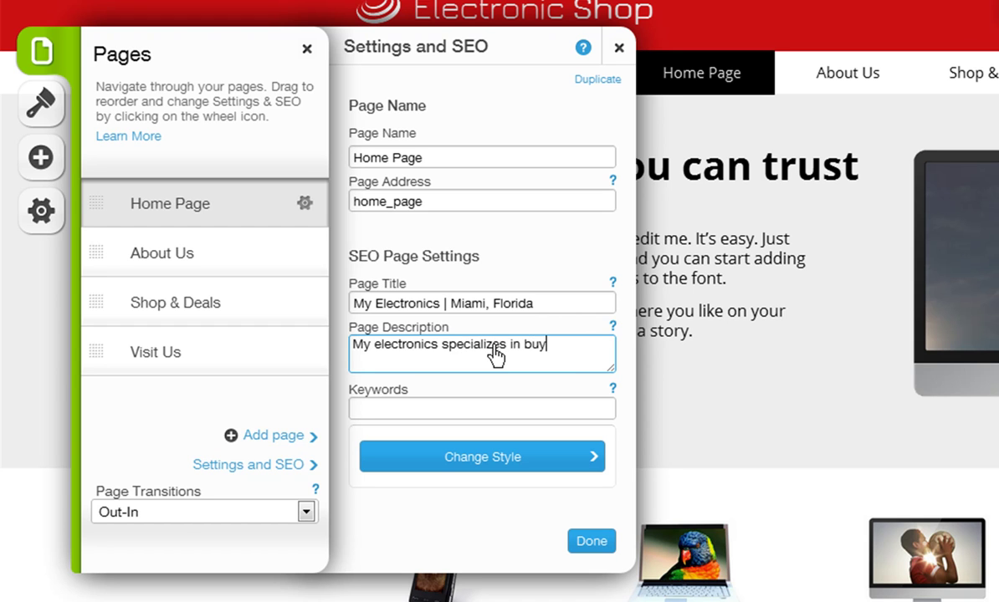
type("ing and selling fo")
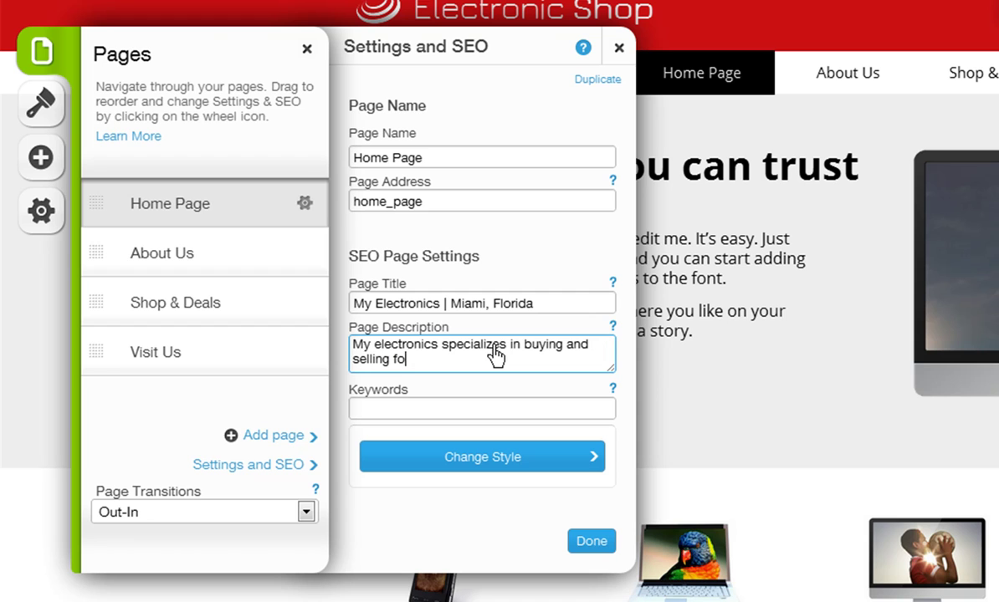
type("r all electronic")
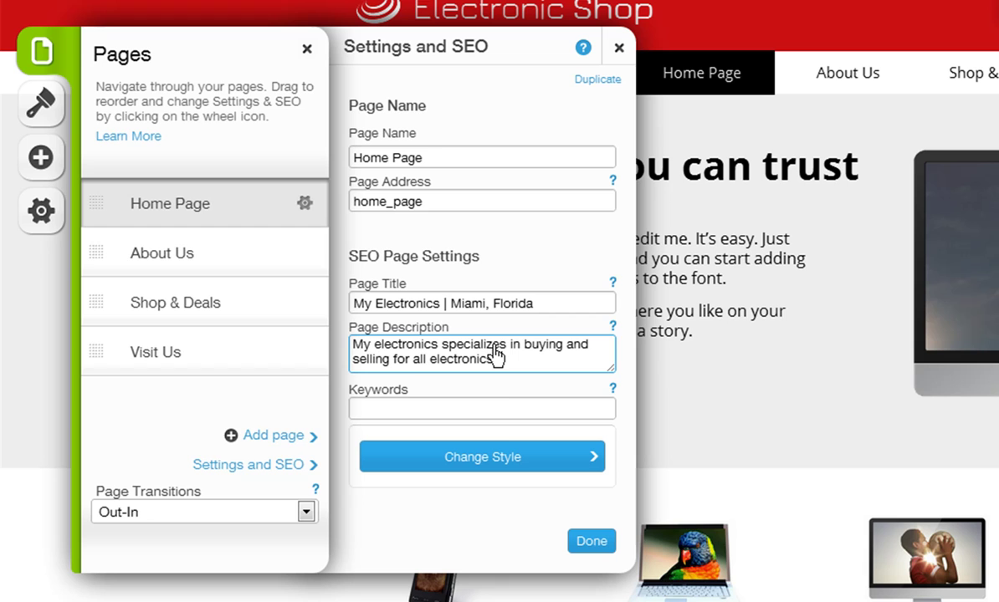
type("s..")
- Enter the keywords 'electronics, devices, electric devices, computers, miami, florida'
left_click(502, 408)
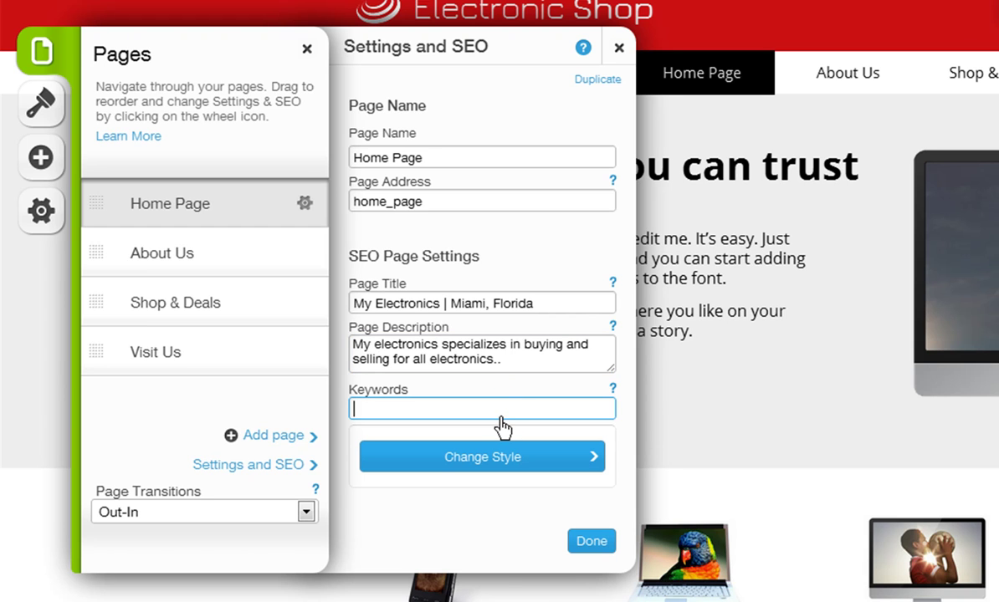
type("ele")
type("ctroni")
key("BackSpace")
type("onics,")
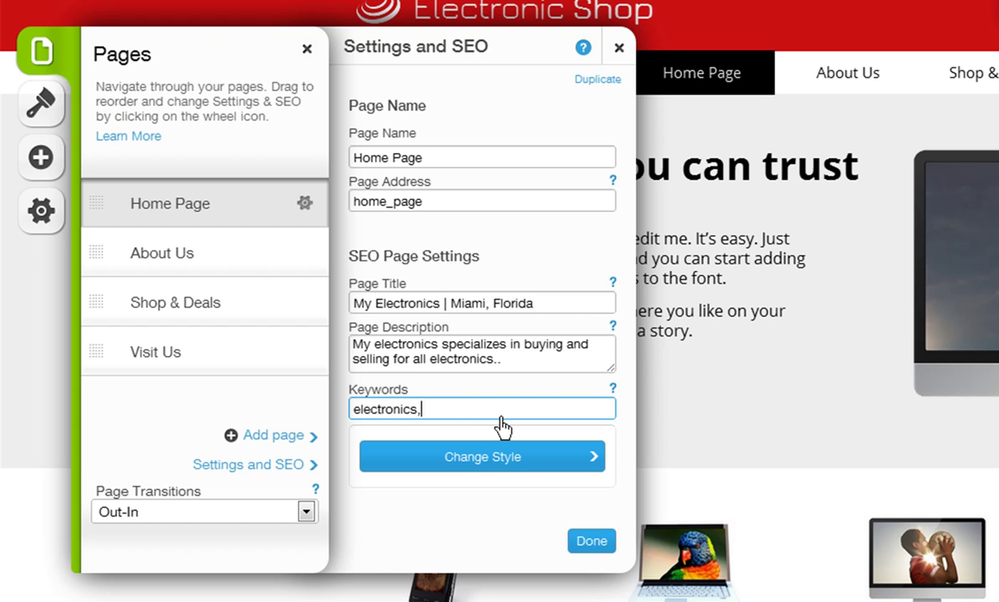
type(" devices, electric de")
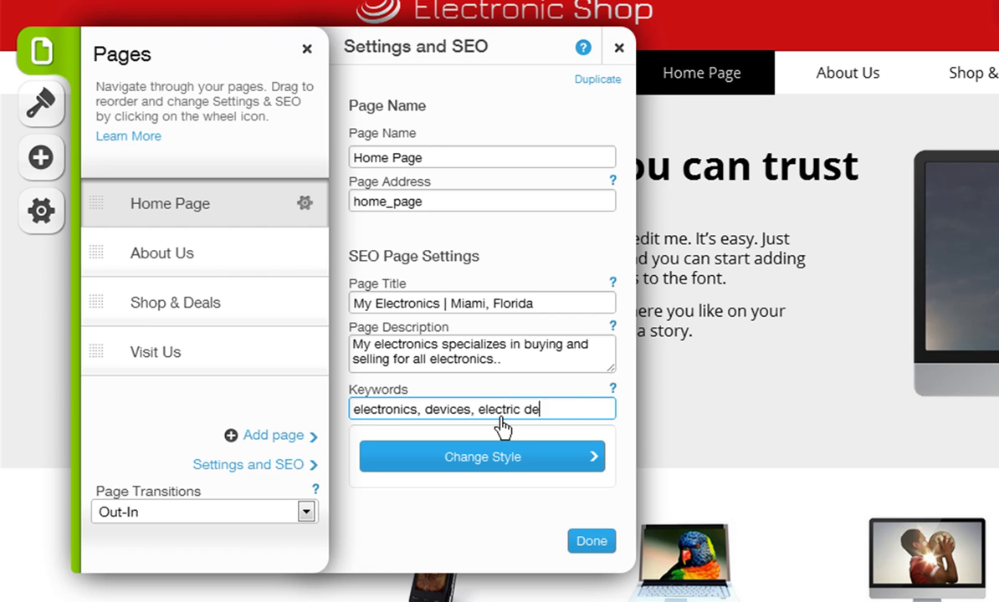
type("vices, computers, miam")
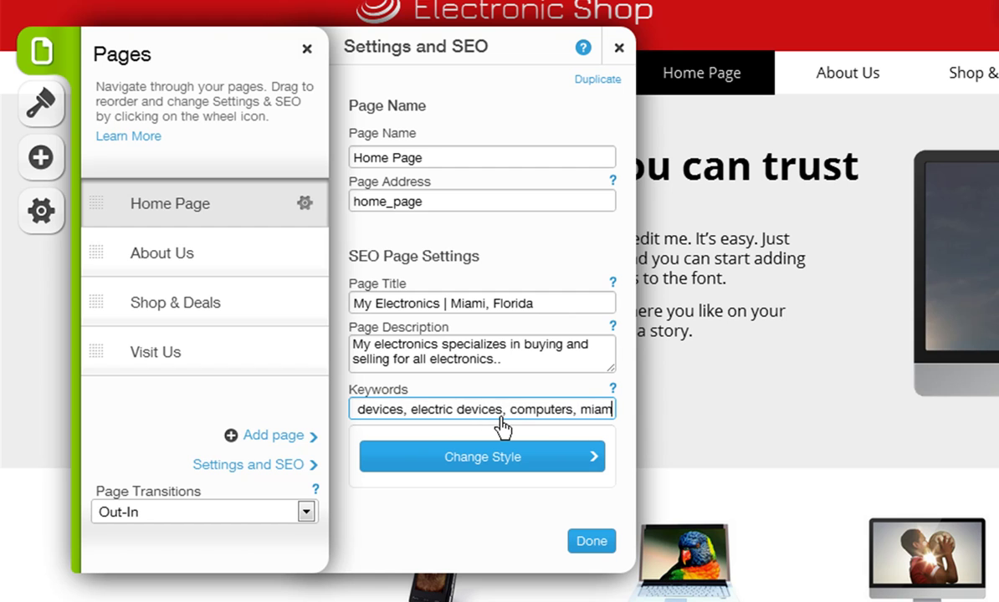
type("i, florida")
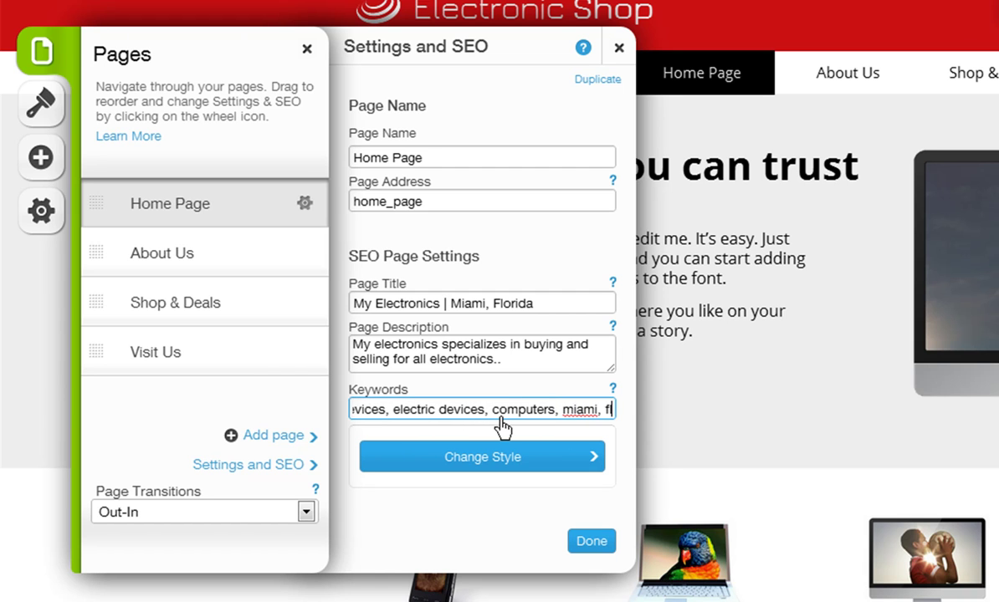
- Preview the Special preset, then apply the Default preset style to the Home Page
left_click(488, 477)
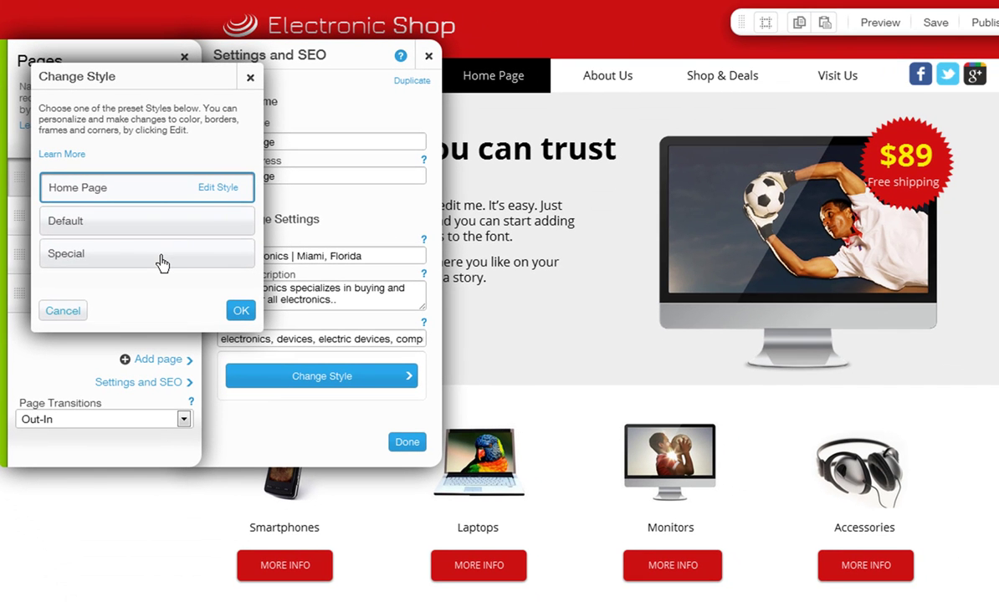
left_click(278, 312)
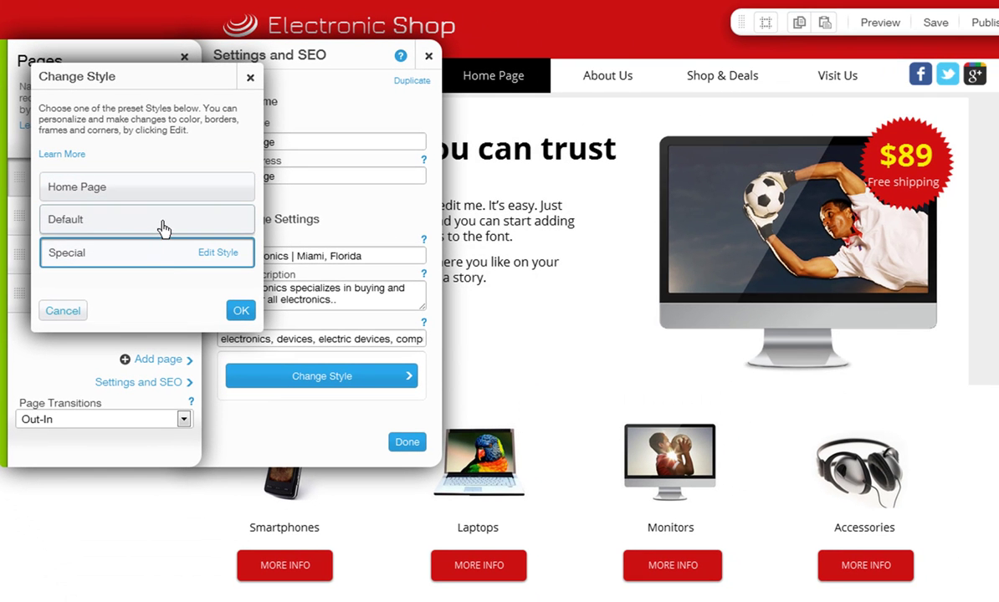
left_click(162, 224)
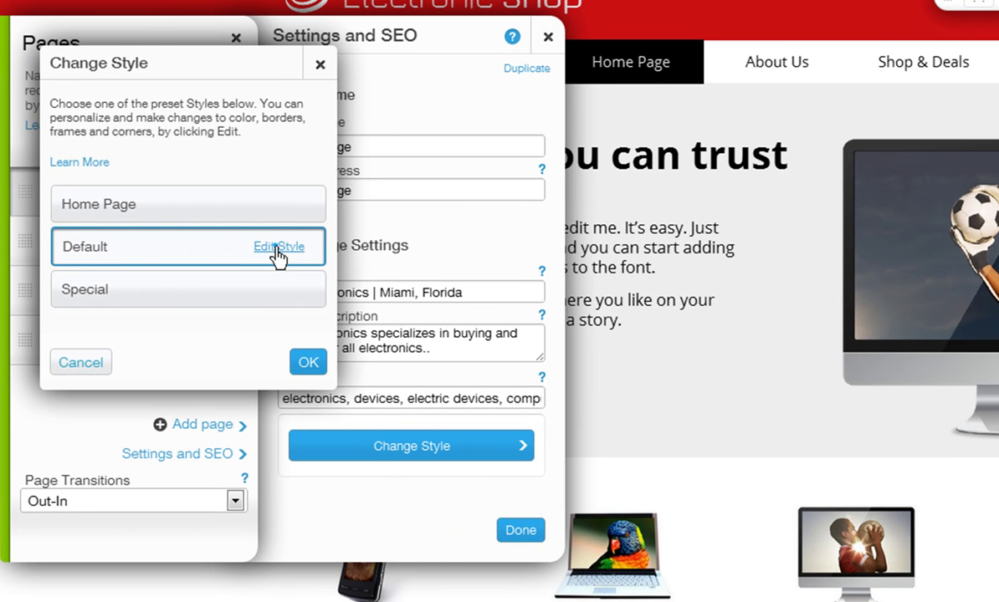
- Browse the Default style's skins in Advanced Styles and pick the rounded bordered skin
left_click(279, 247)
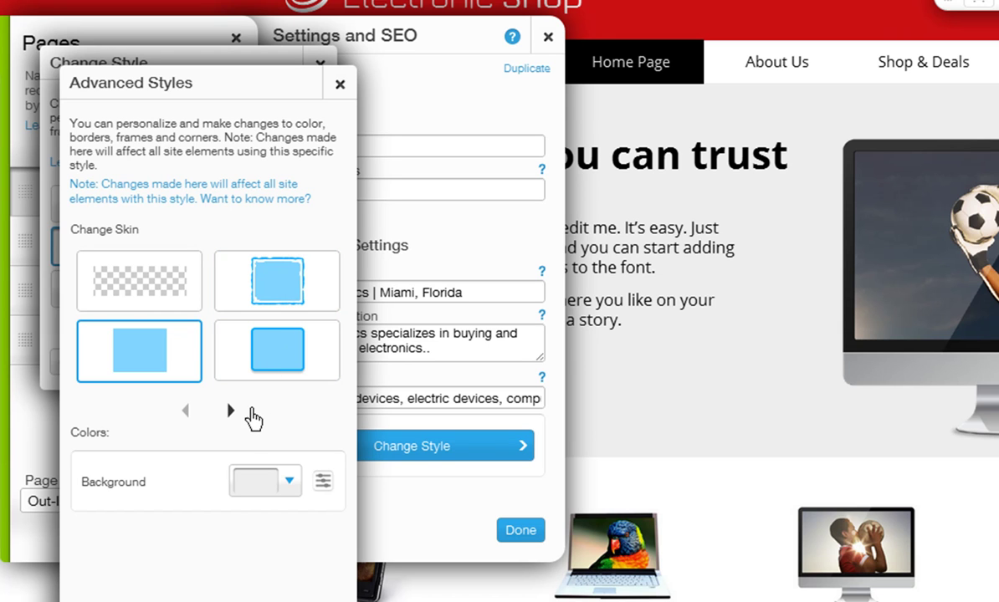
left_click(229, 411)
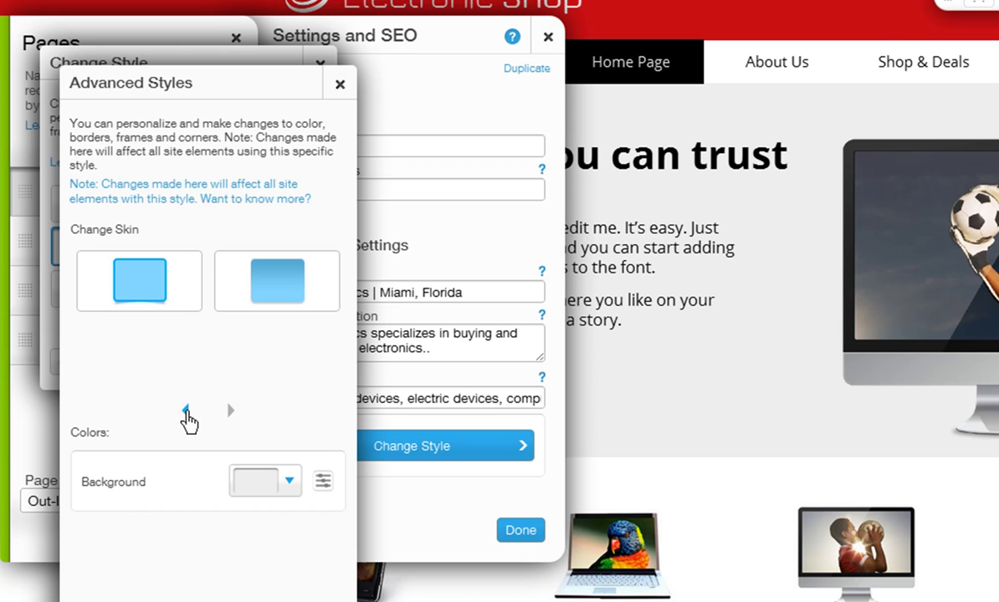
left_click(186, 411)
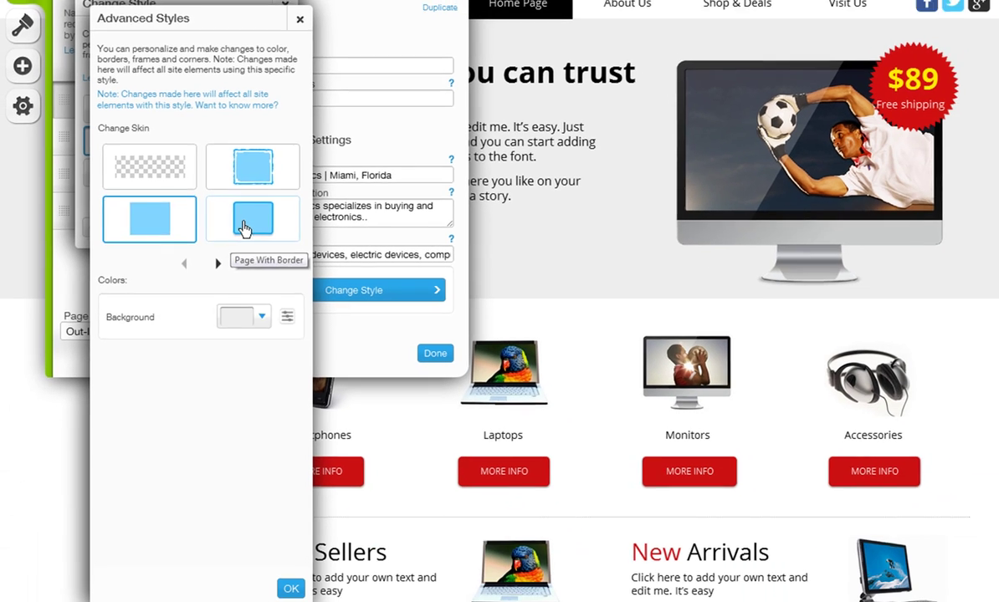
left_click(264, 364)
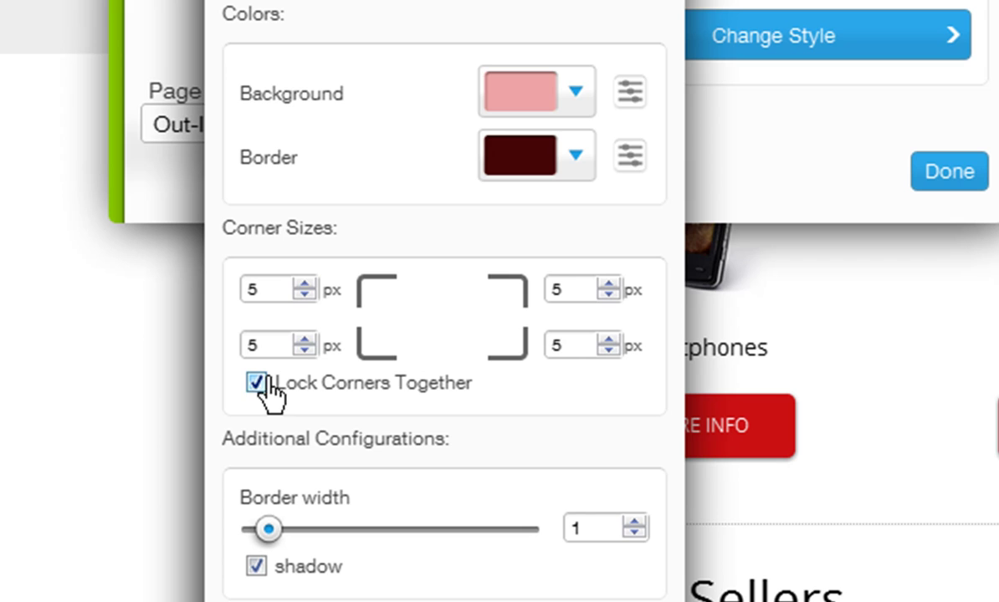
- With corners locked together, adjust all four corner sizes to 6 px
left_click(255, 382)
left_click(256, 383)
left_click(303, 285)
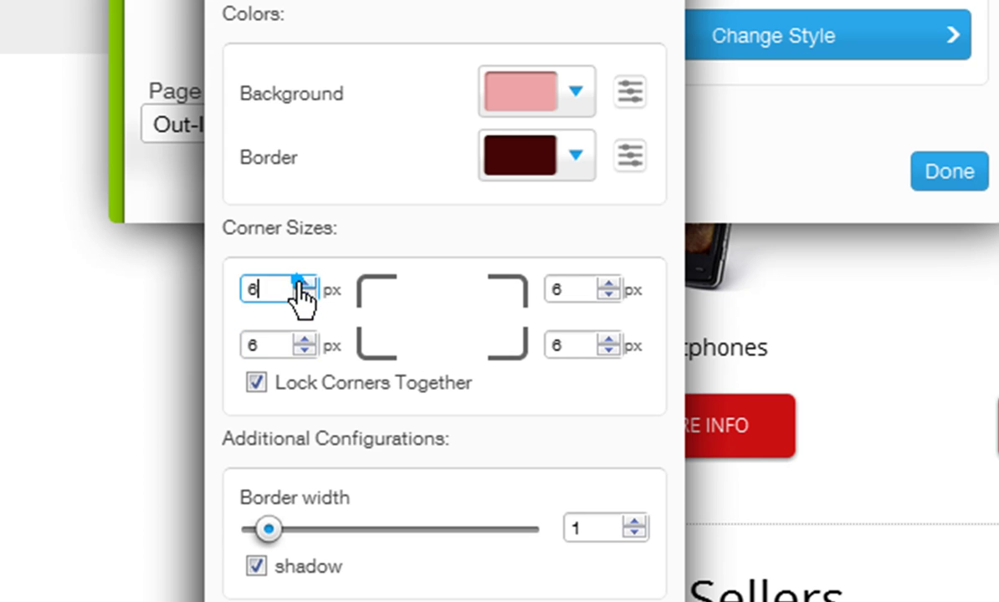
left_click(303, 285)
left_click(304, 284)
left_click(304, 295)
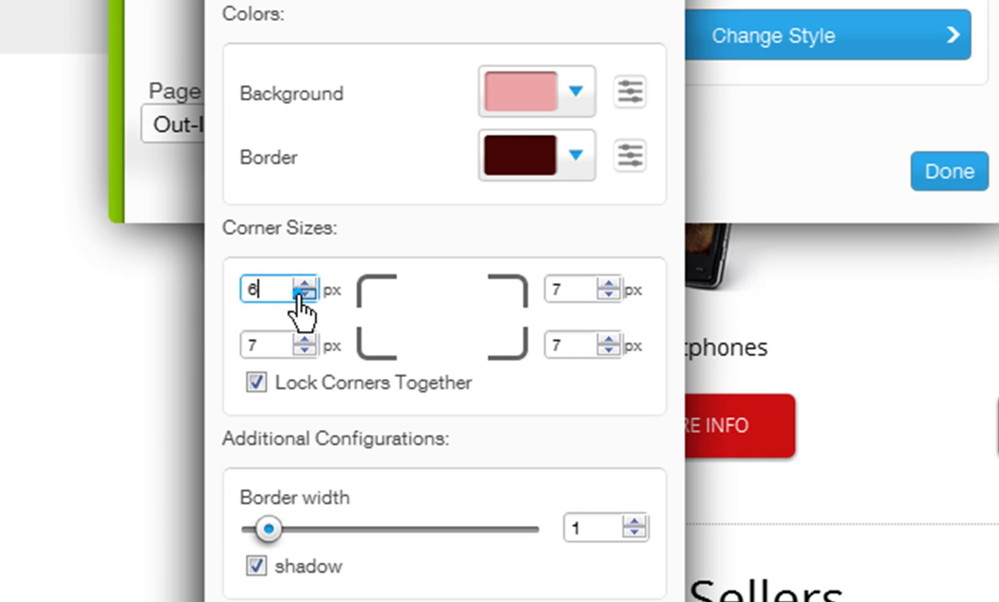
left_click(304, 296)
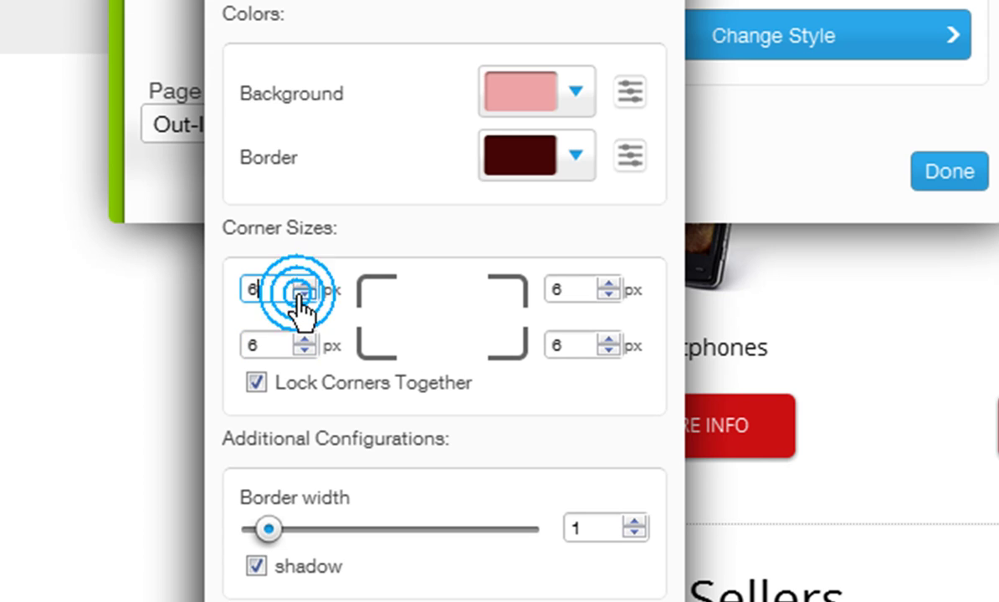
- Unlock the corners and raise the bottom-left corner to 10 px
left_click(256, 384)
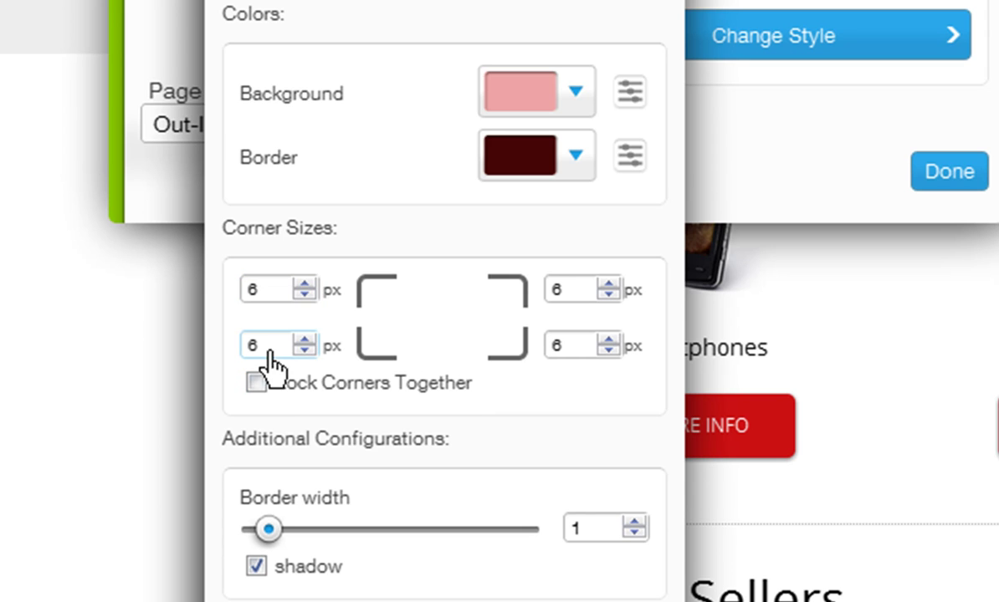
left_click(269, 347)
left_click(304, 339)
left_click(304, 340)
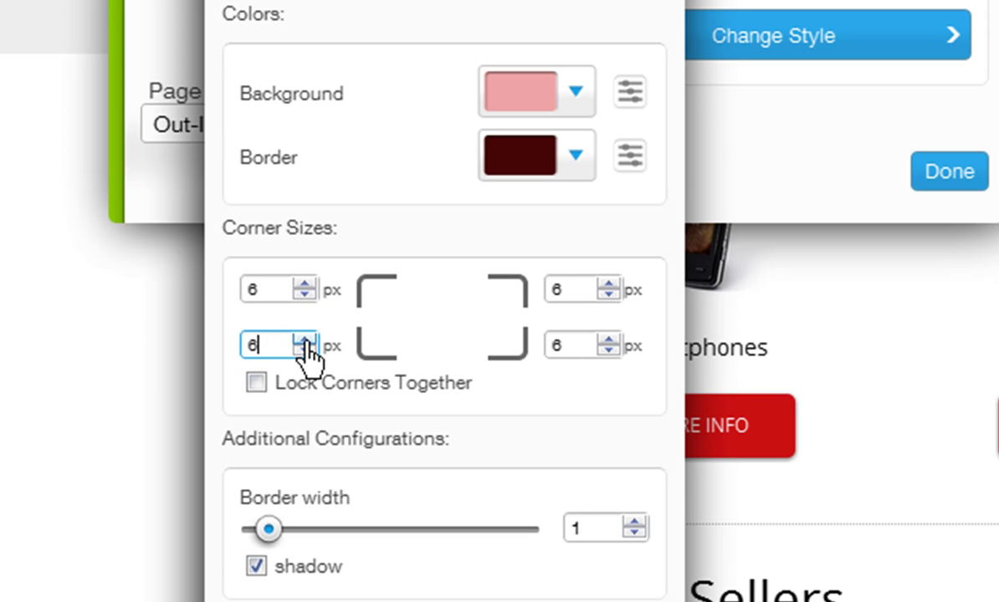
left_click(305, 351)
left_click(304, 340)
left_click(305, 340)
left_click(305, 339)
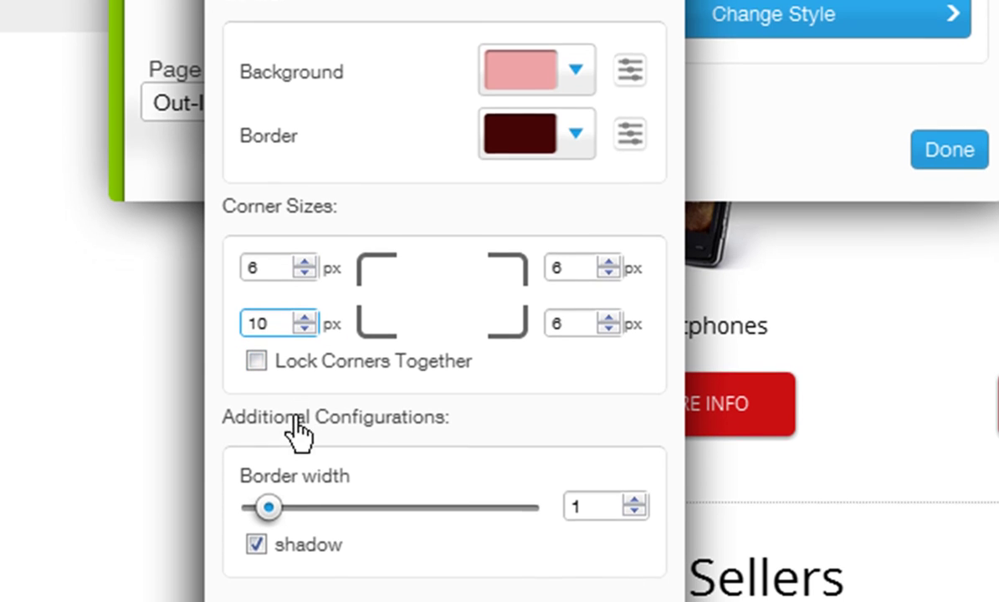
- Try thicker borders, leaving the width at 1 px, and toggle the shadow off and on
left_click(268, 529)
left_click_drag(299, 494, 266, 498)
left_click(257, 532)
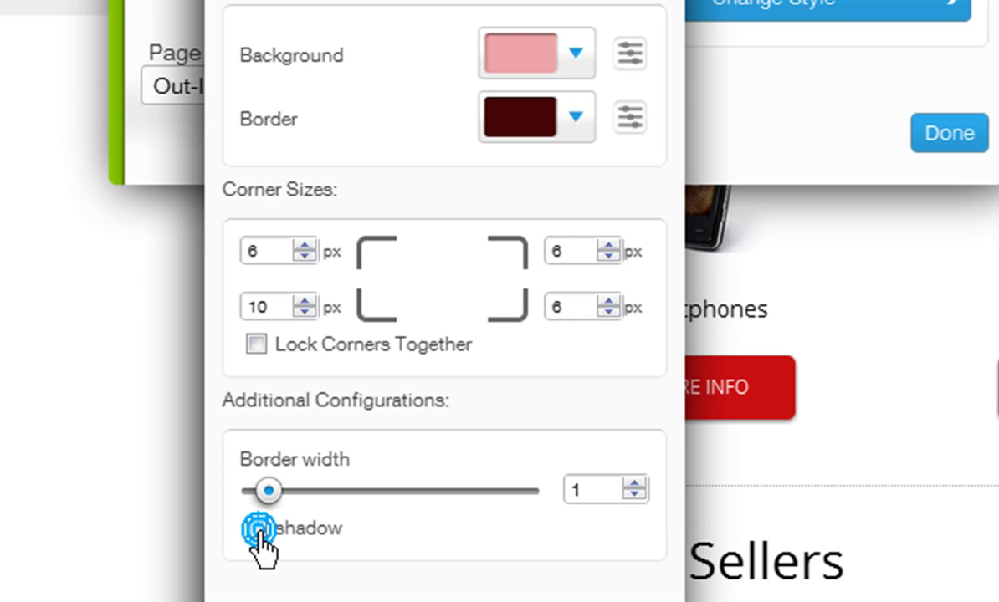
left_click(257, 532)
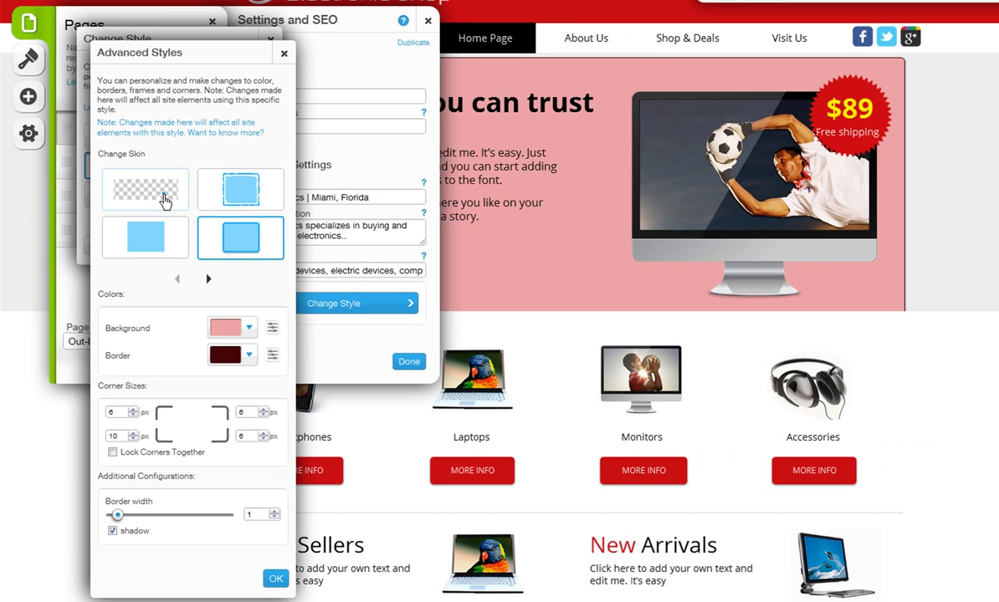
- Apply the transparent skin and confirm both the Advanced Styles and Change Style dialogs
left_click(144, 190)
left_click(272, 579)
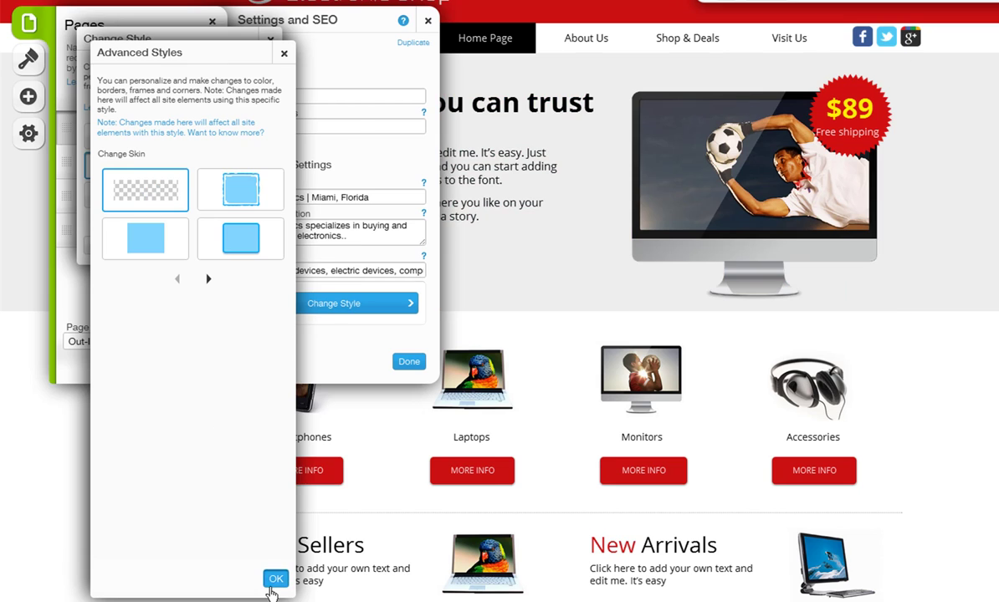
left_click(352, 359)
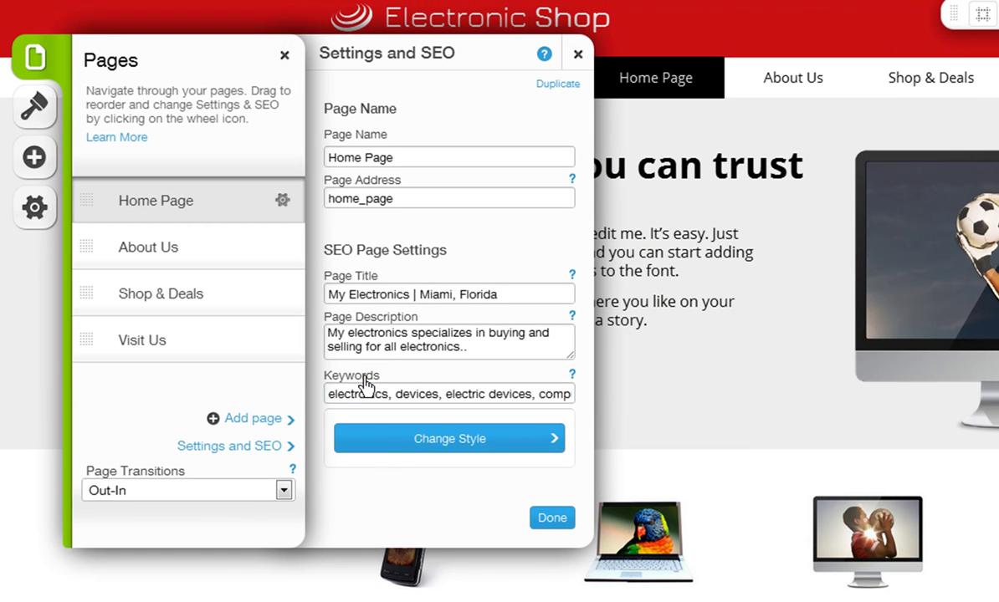